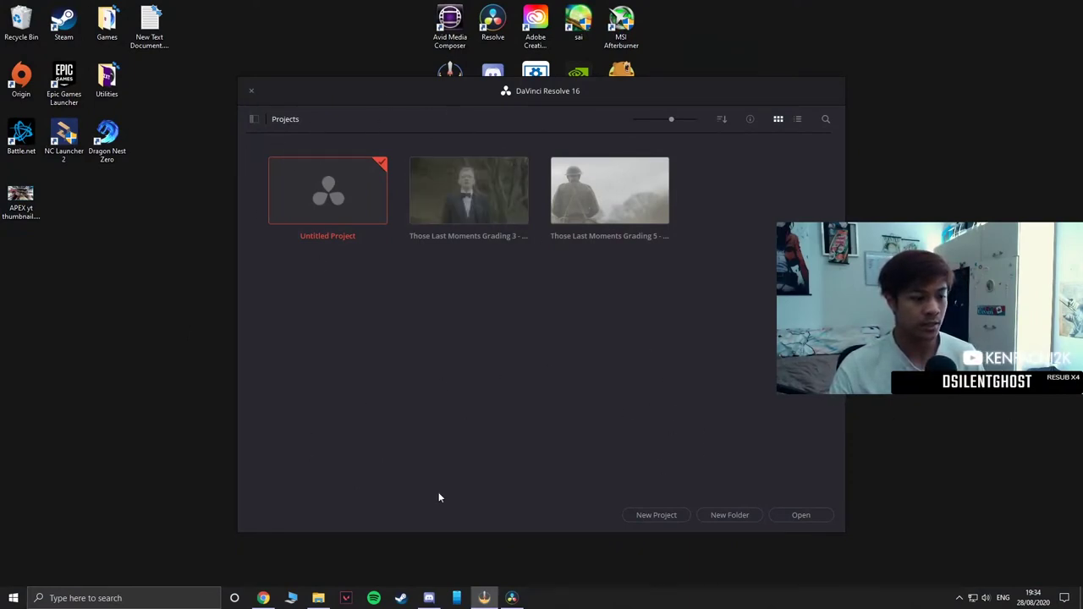
Create a new project named 'test'.
left_click(657, 515)
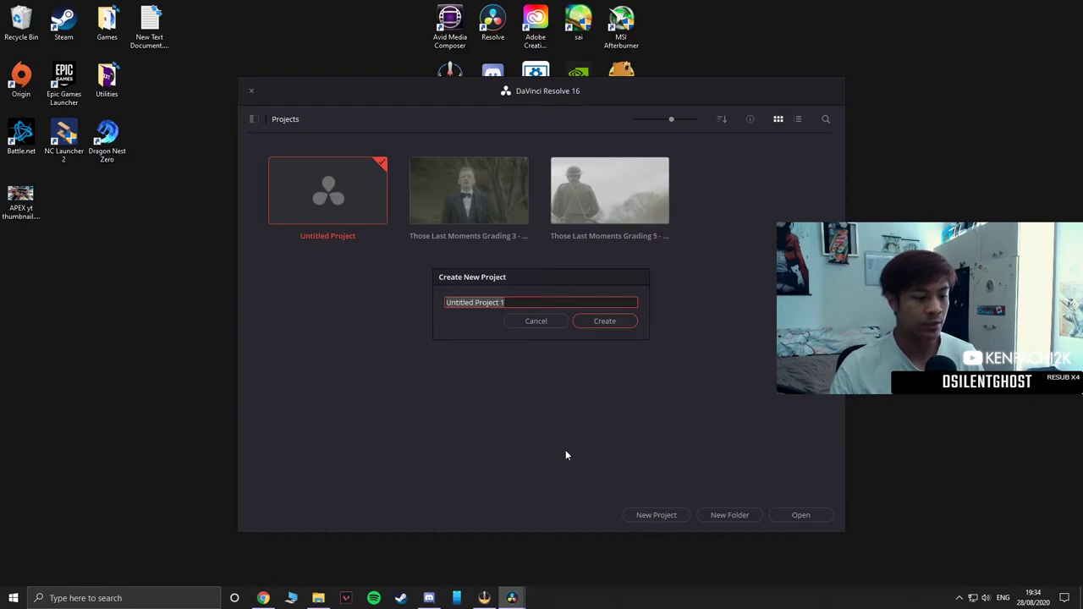
type("test")
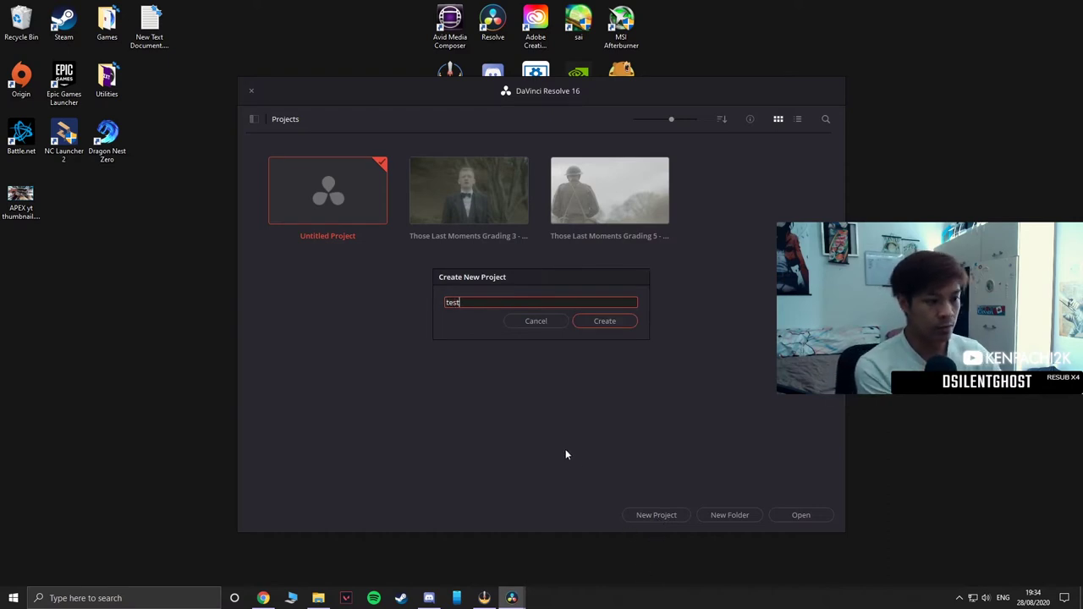
key("Return")
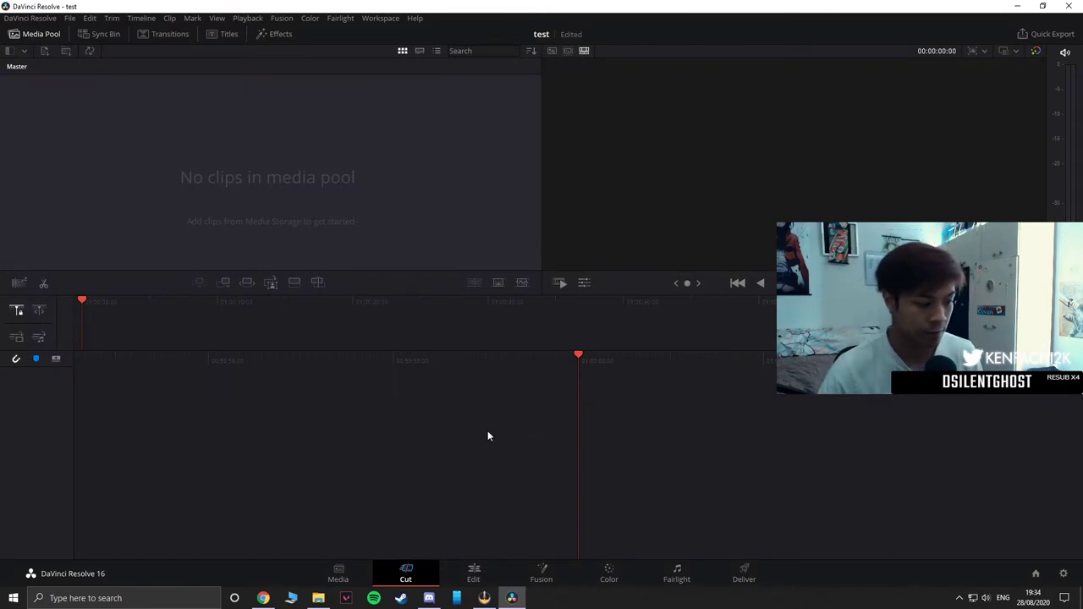
Import '3K Spray down PT1.m4v' into the media pool and match the project frame rate to it.
left_click(338, 573)
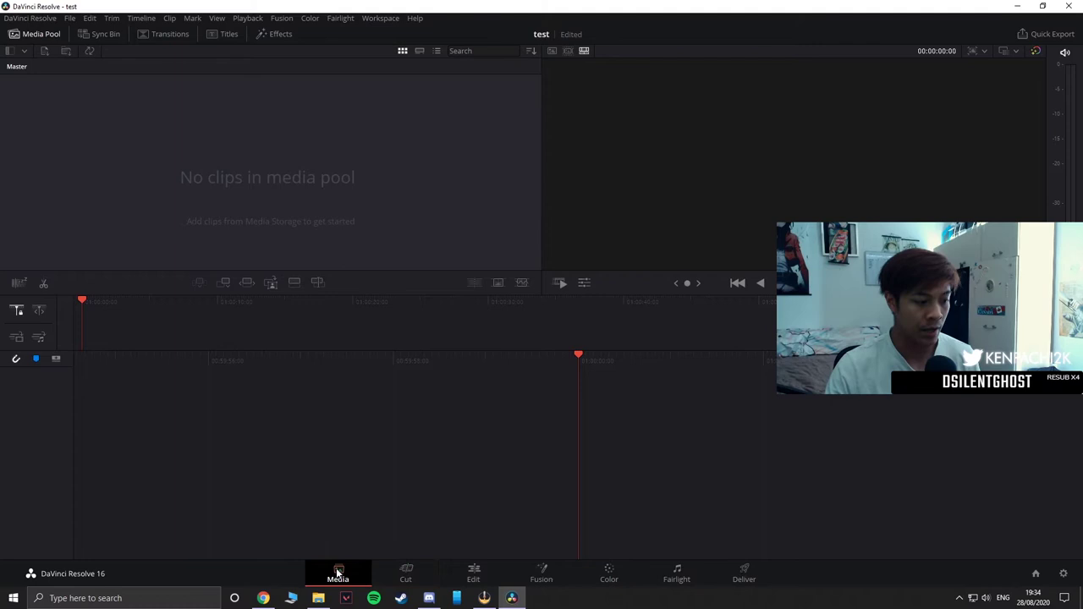
right_click(368, 437)
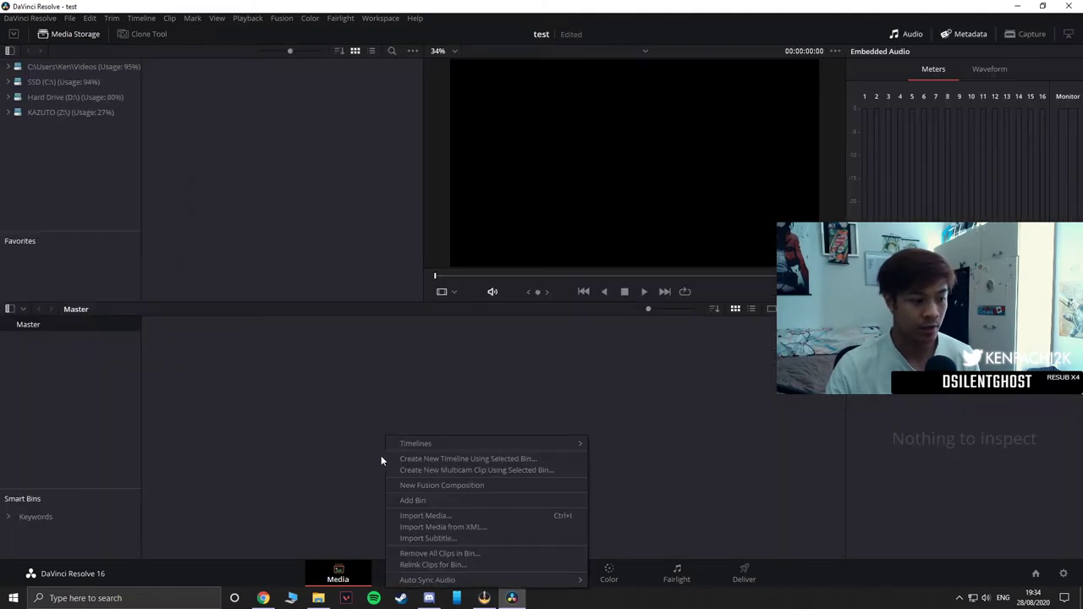
left_click(443, 516)
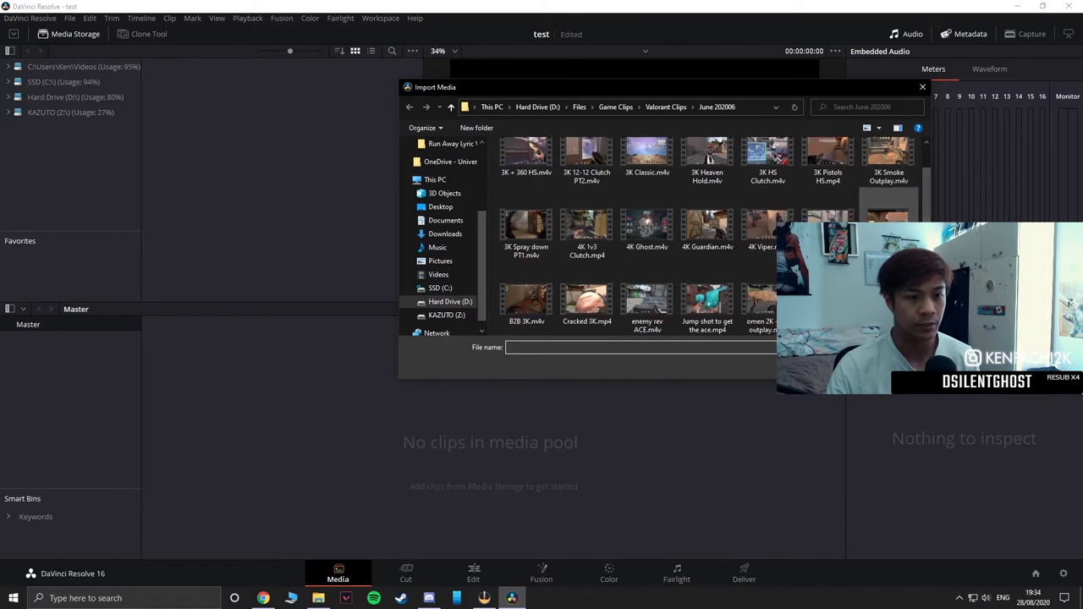
left_click(523, 254)
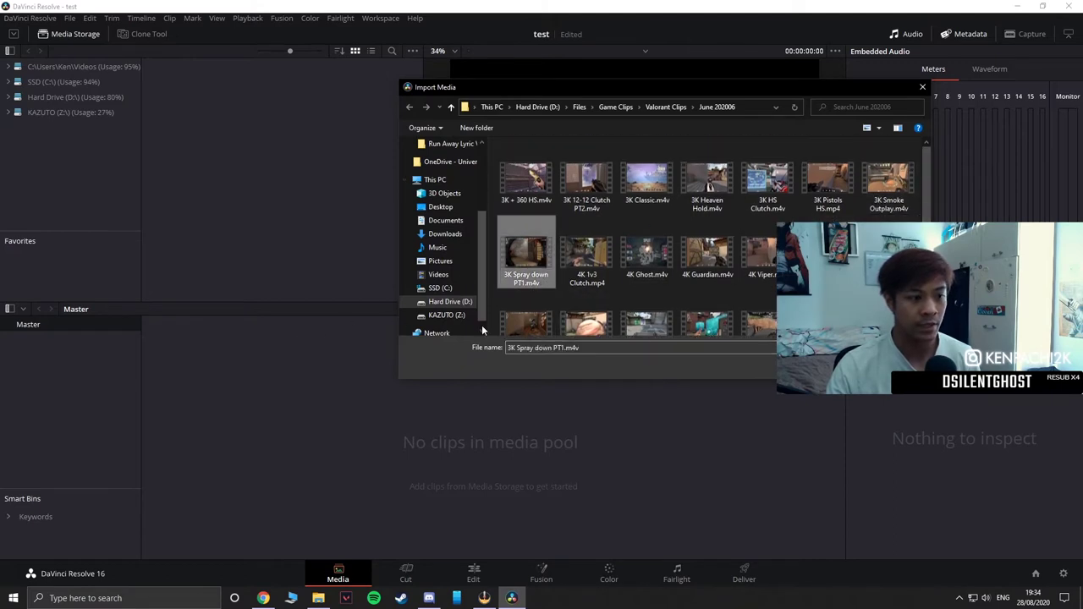
left_click(825, 369)
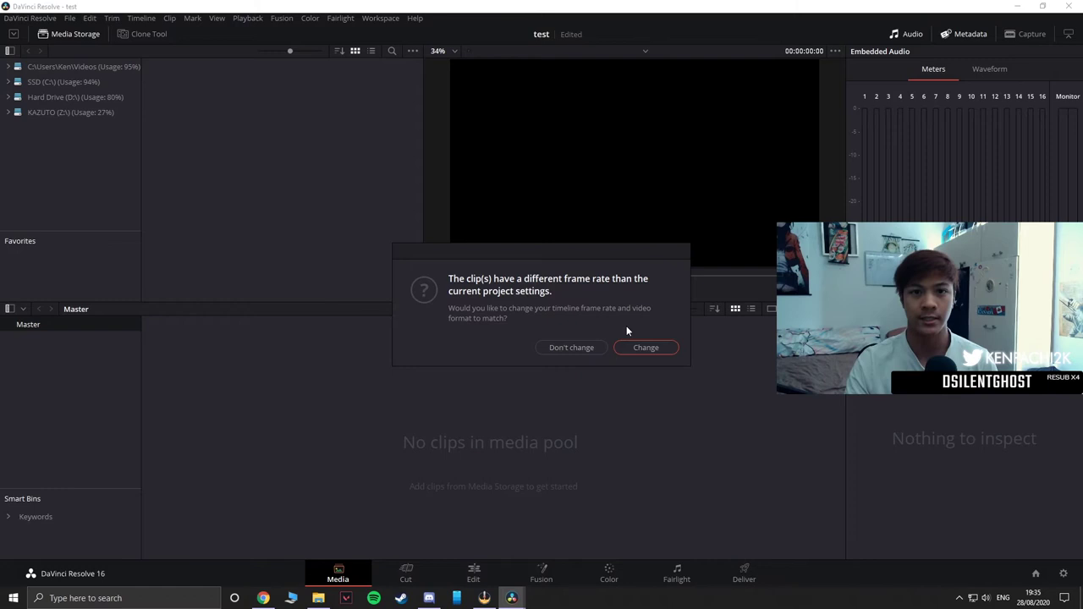
left_click(650, 350)
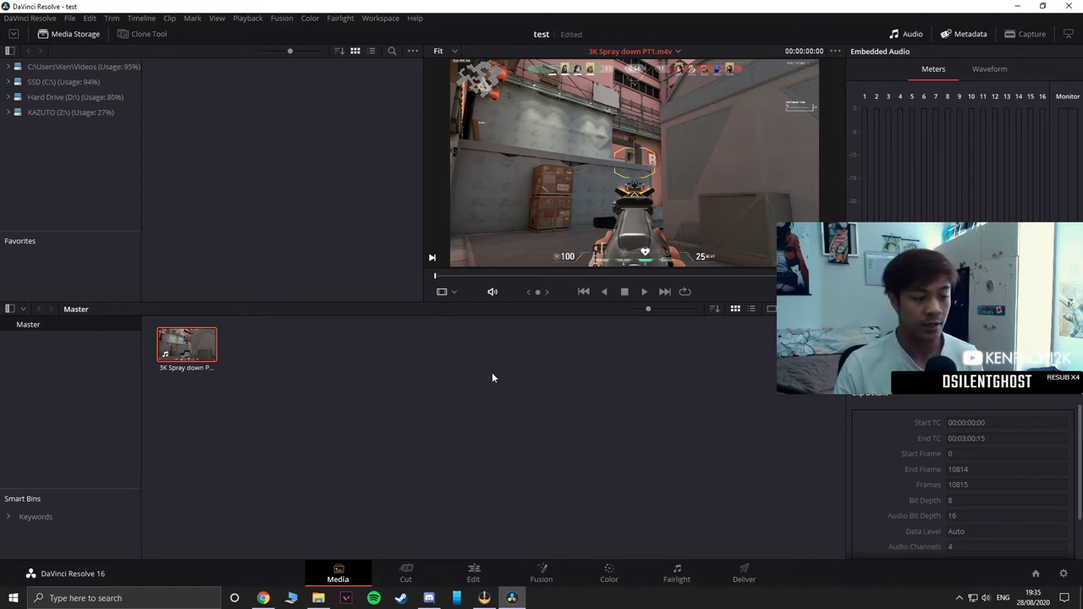
Create 'Timeline 1' from the selected Spray down clip.
right_click(175, 342)
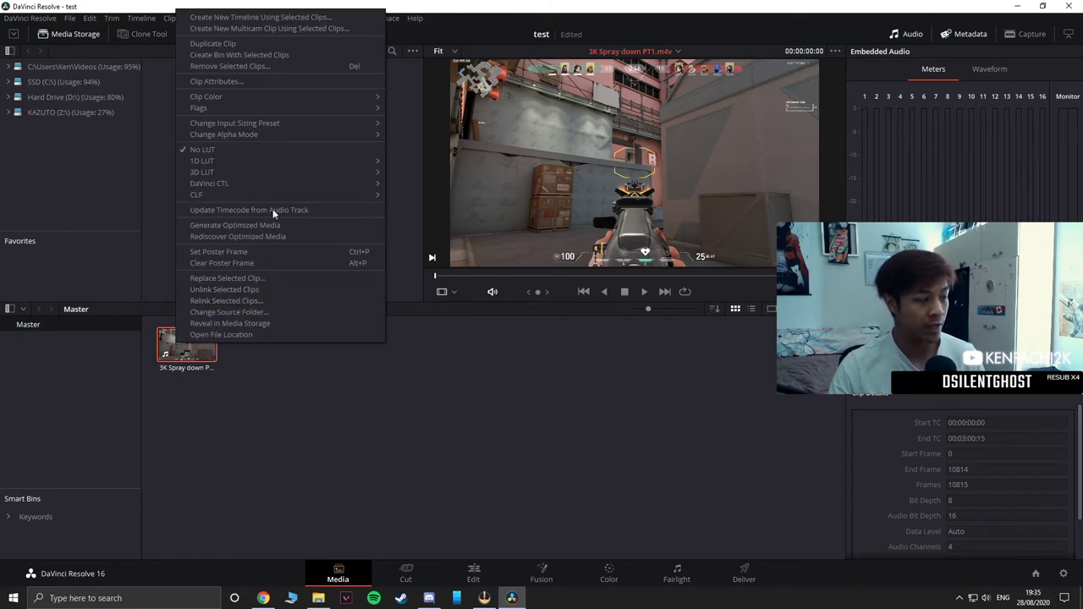
left_click(215, 17)
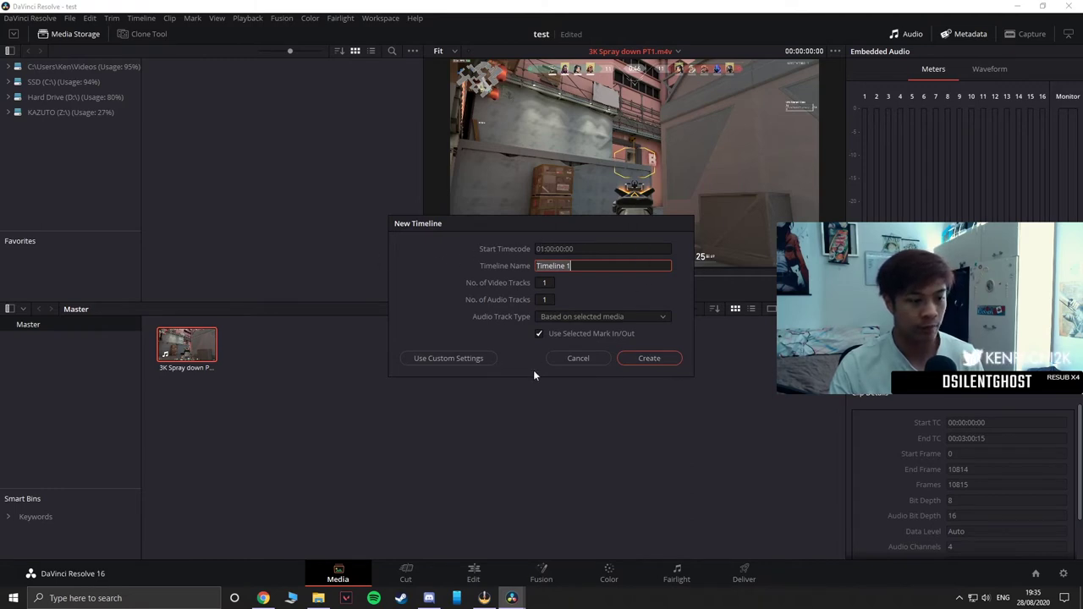
left_click(676, 359)
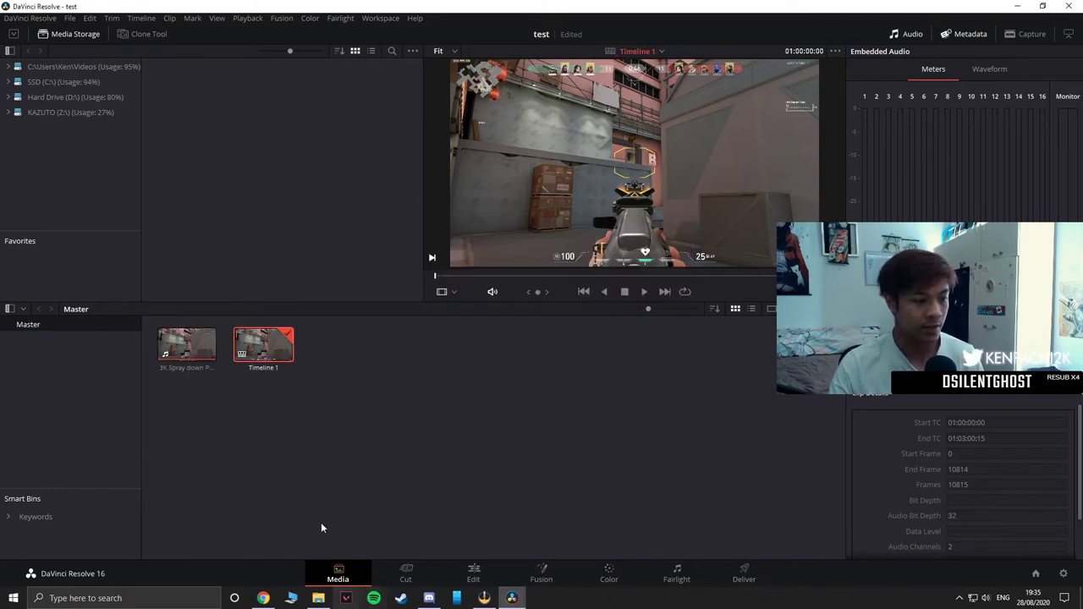
Open Timeline 1 on the Edit page, preview the footage, and switch to the Blade tool.
double_click(276, 351)
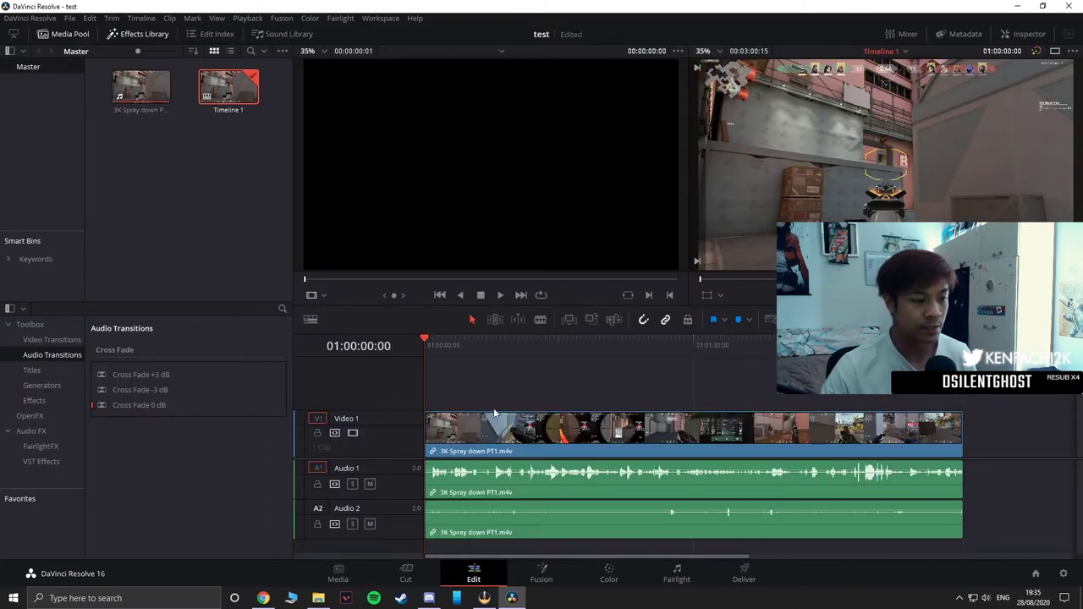
left_click_drag(452, 344, 196, 382)
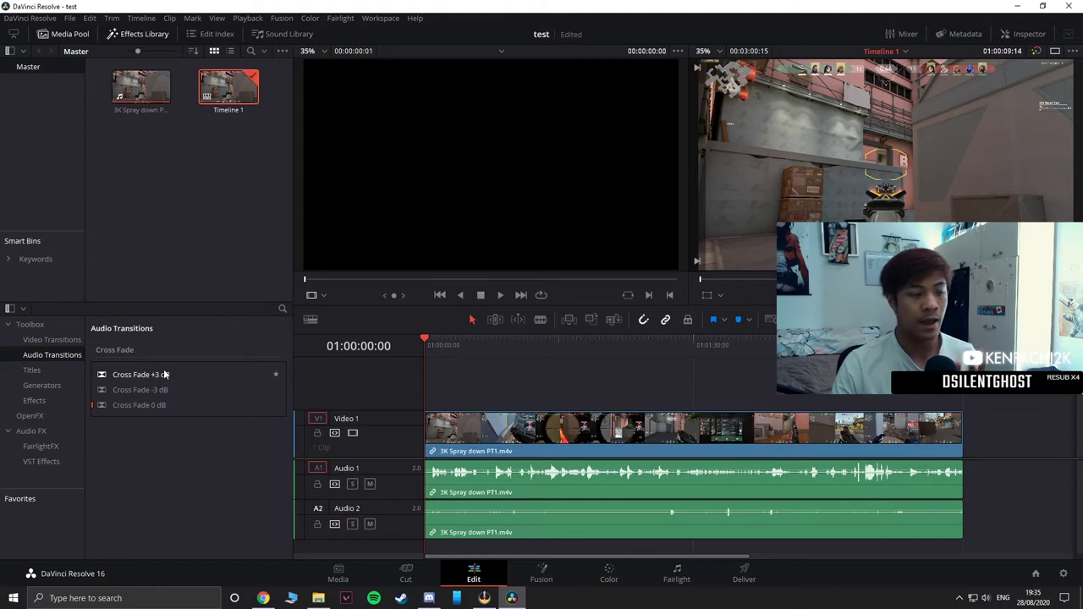
key("b")
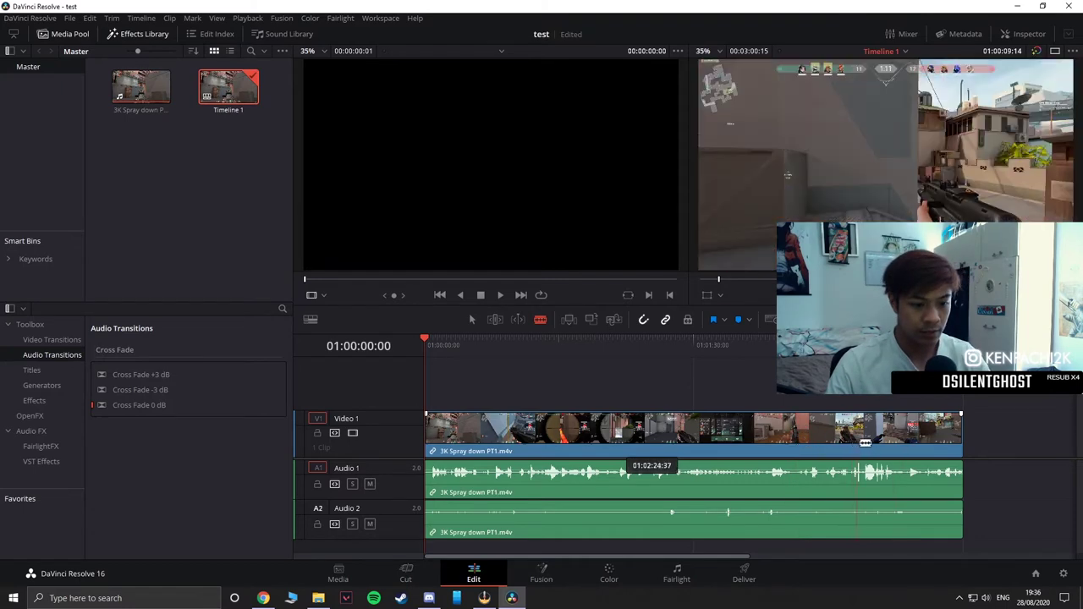
Split the clip near its end and ripple-delete the long first part, leaving about 34 seconds.
left_click(860, 441)
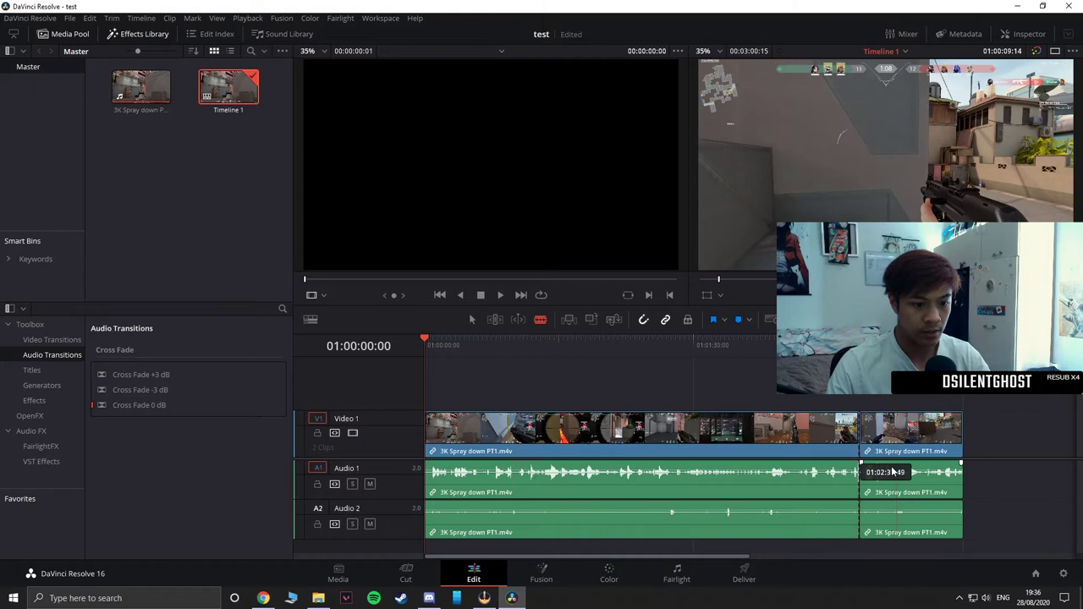
key("a")
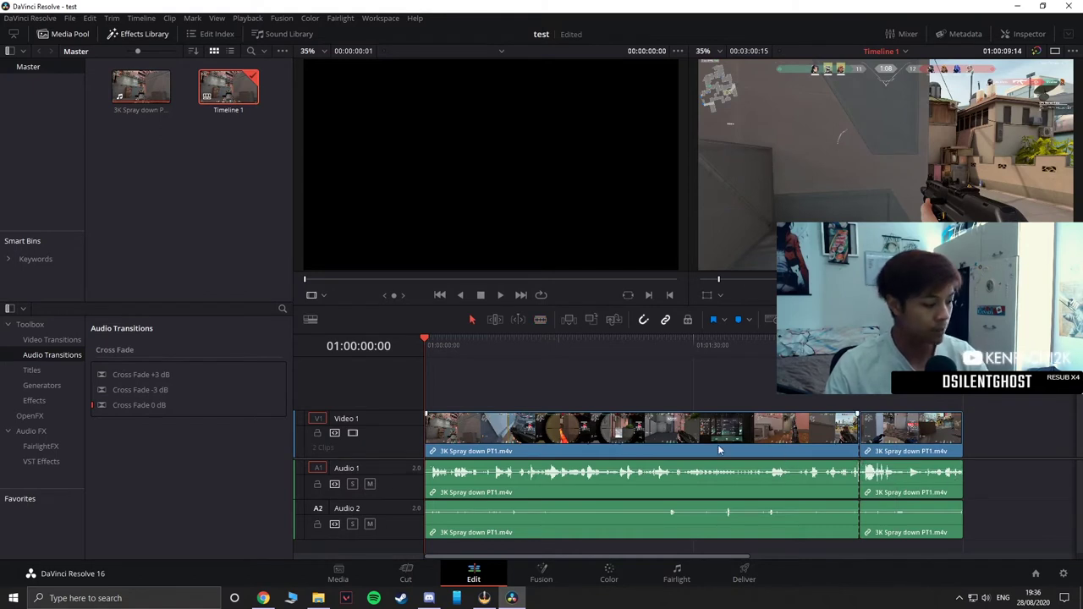
left_click(734, 449)
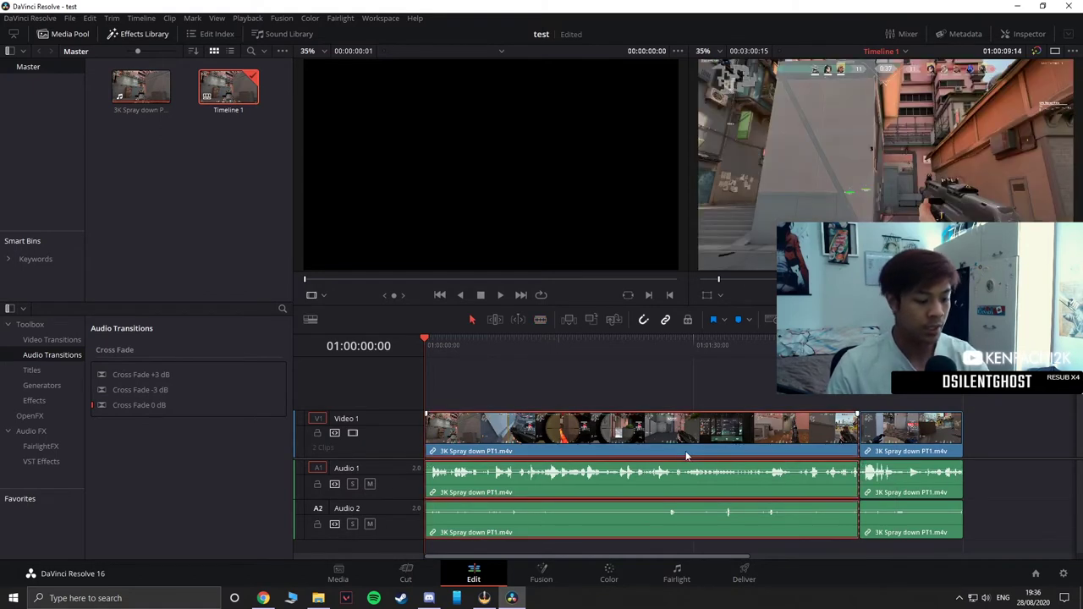
key("Delete")
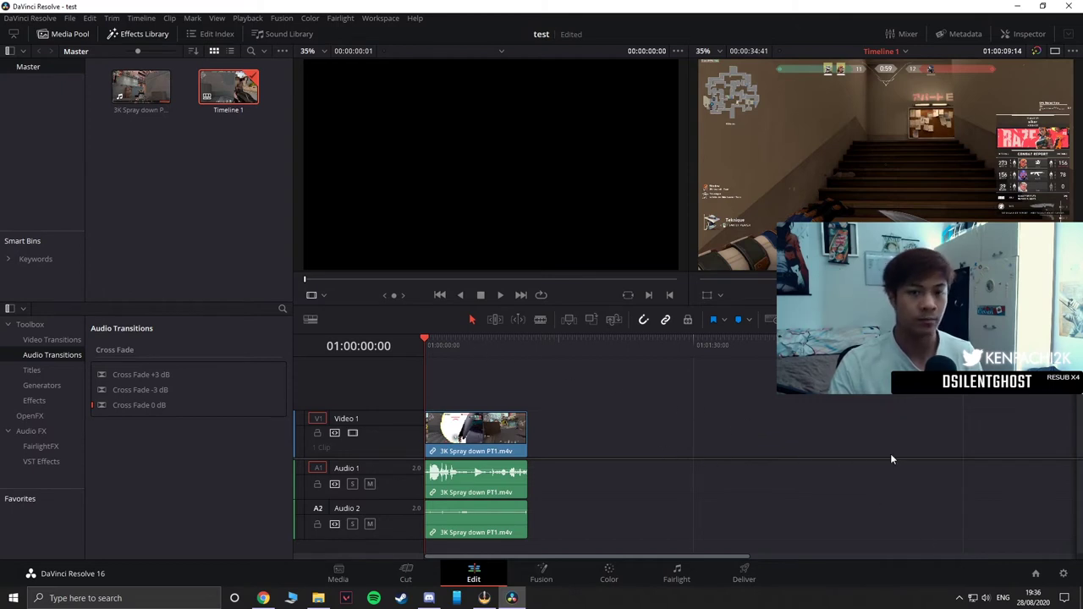
Split the clip at two points and ripple-delete the middle section, leaving about 15 seconds.
scroll(728, 550, "up", 3)
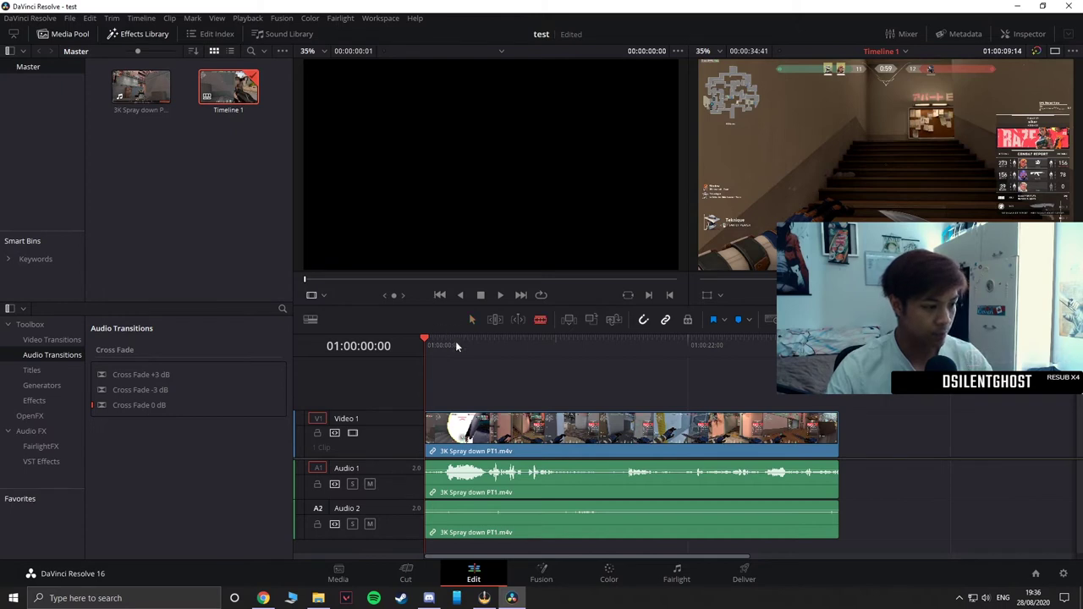
mouse_move(455, 345)
left_mouse_down()
mouse_move(488, 347)
mouse_move(441, 346)
left_mouse_up()
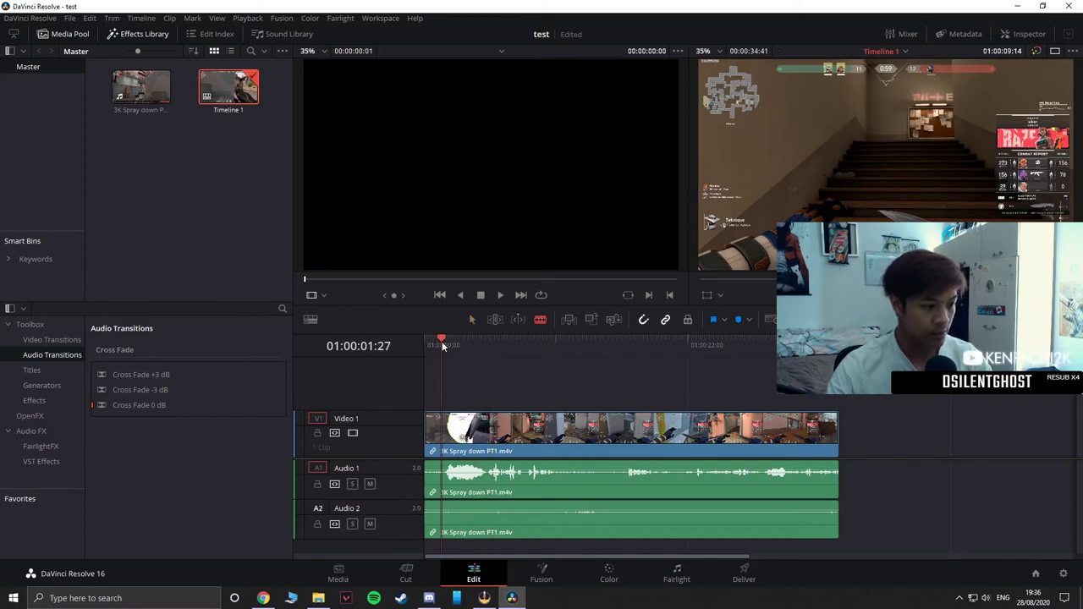
key("space")
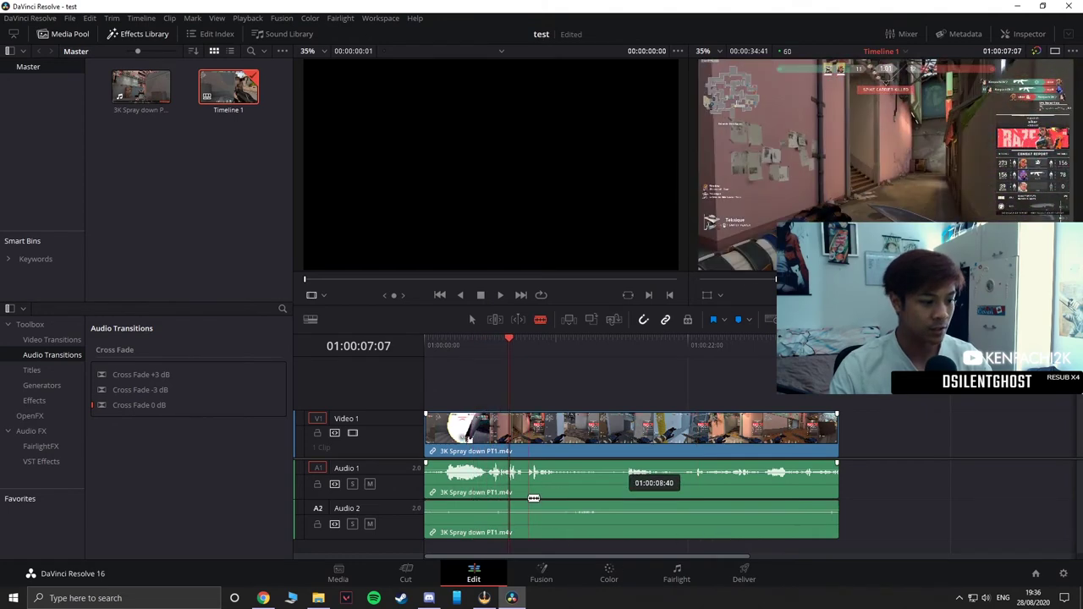
key("space")
key("ctrl+b")
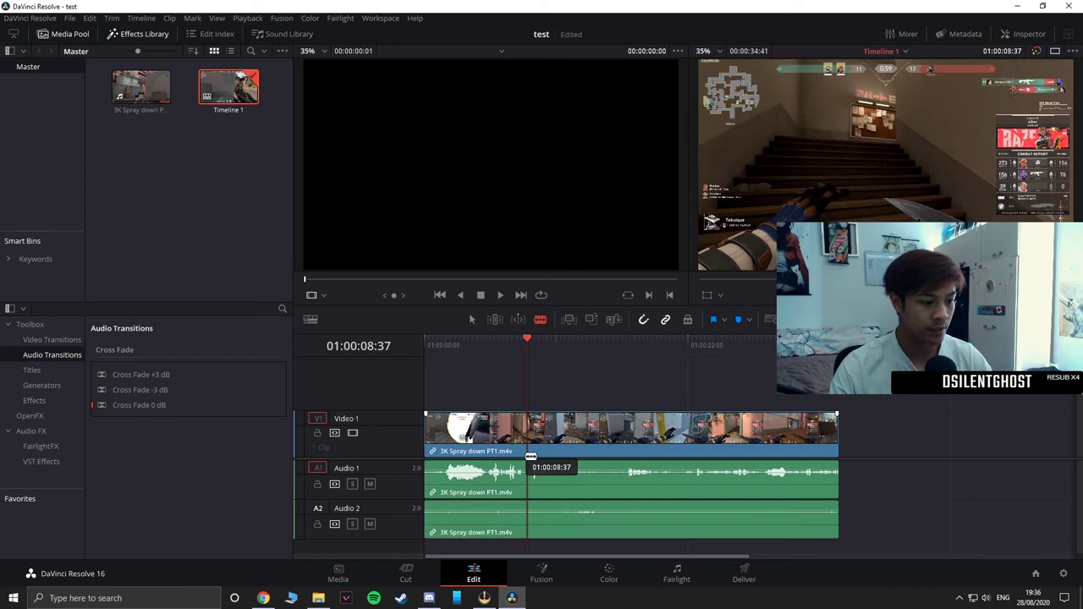
left_click_drag(532, 360, 715, 346)
left_click(761, 431)
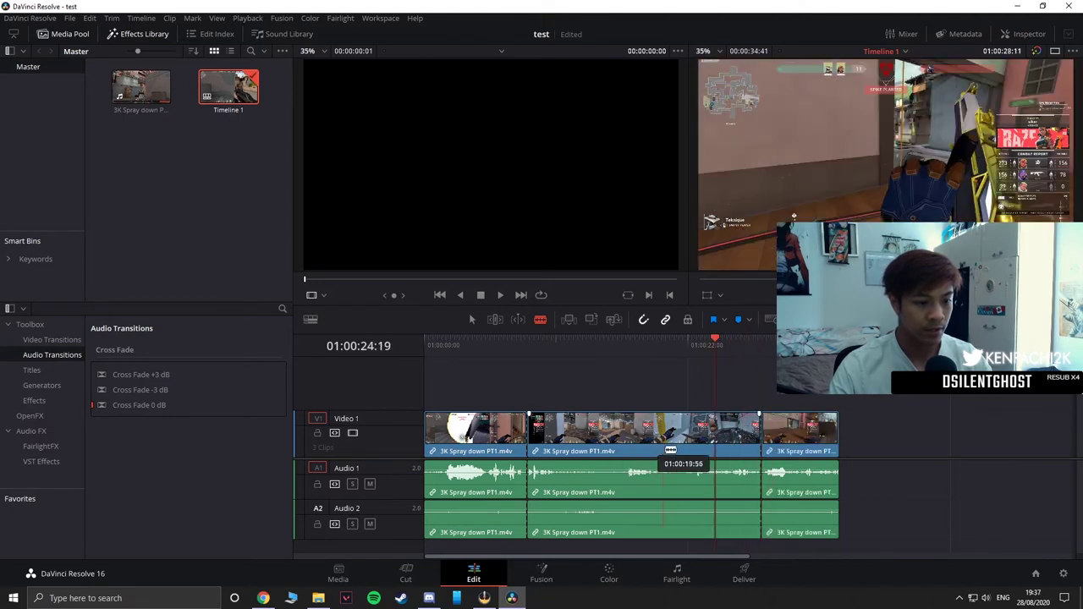
key("a")
left_click(666, 437)
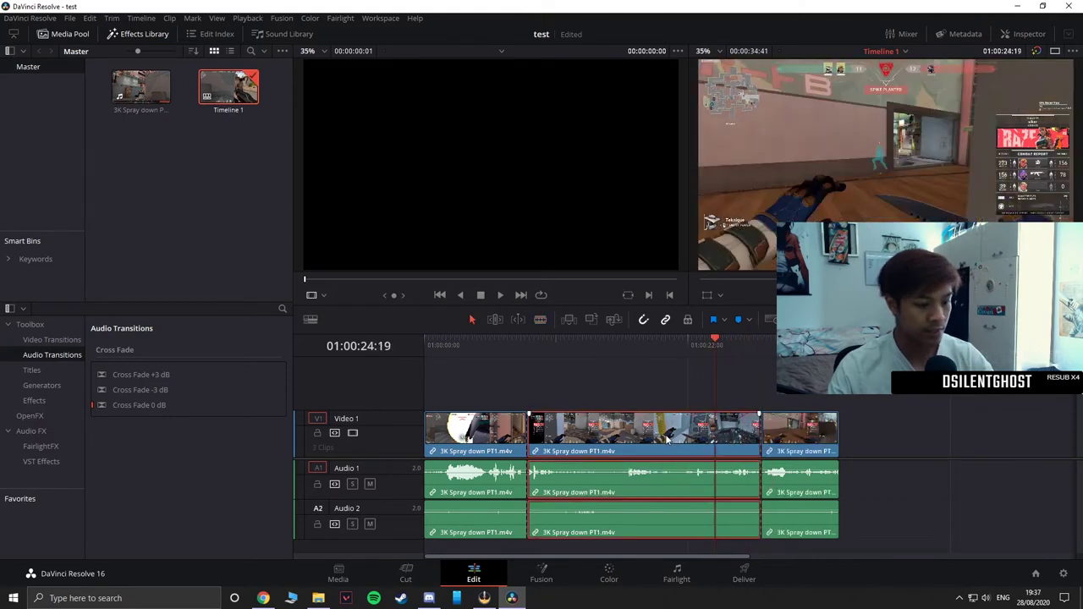
key("Delete")
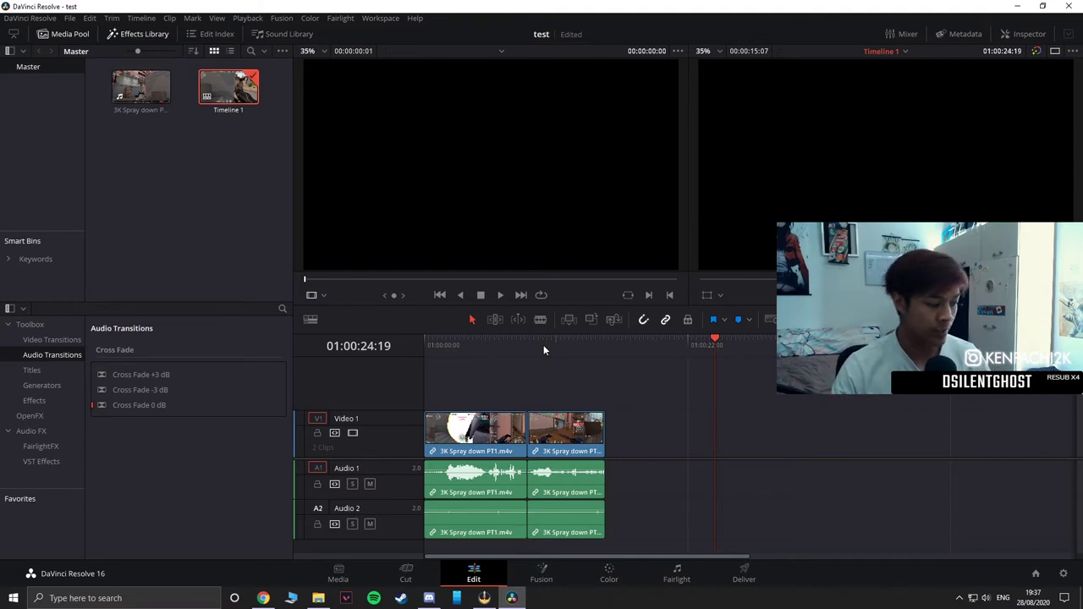
Review the two joined clips, ending with the playhead at 01:00:08:37.
left_click_drag(544, 344, 320, 359)
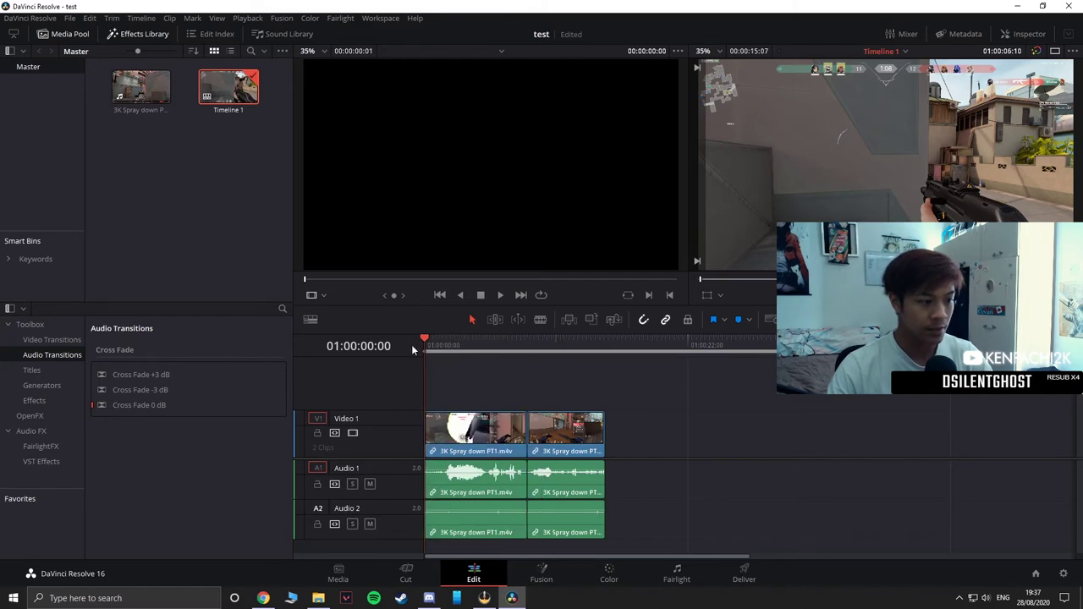
left_click(464, 343)
left_click_drag(464, 344, 613, 358)
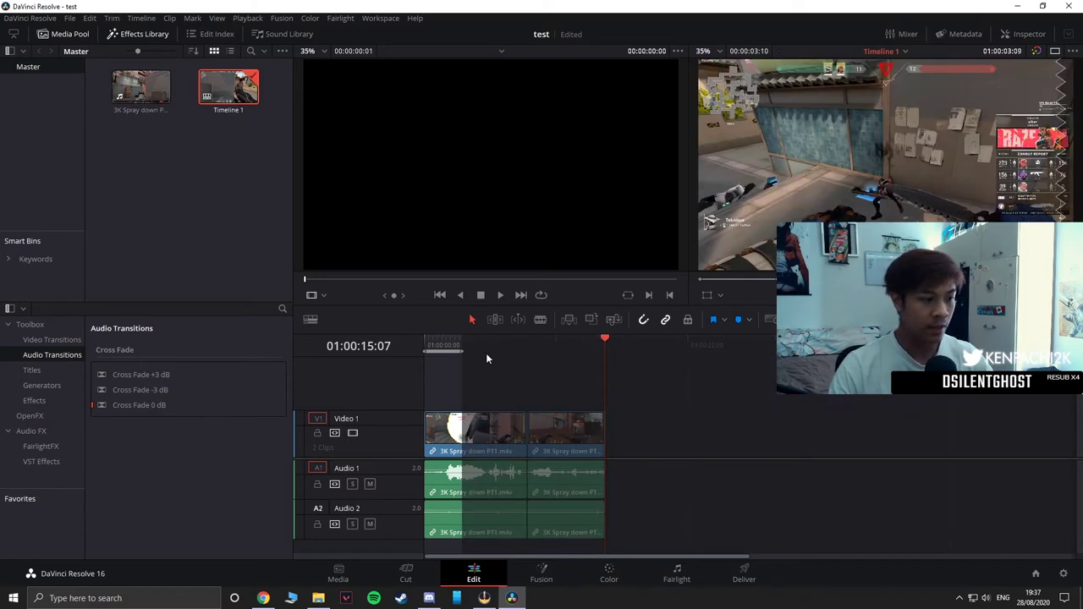
left_click_drag(489, 357, 604, 360)
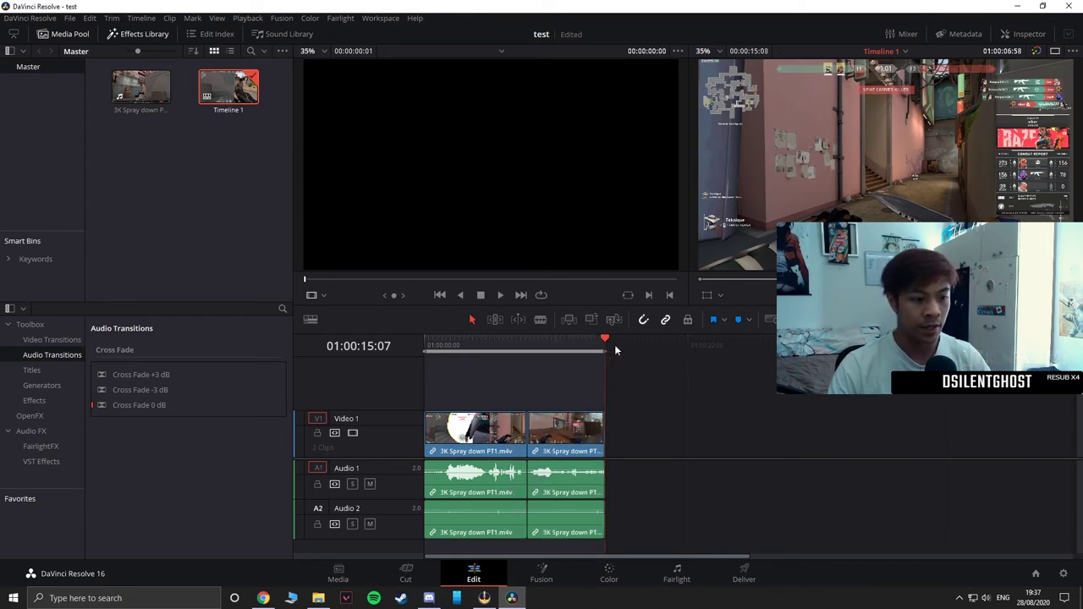
left_click_drag(614, 345, 562, 360)
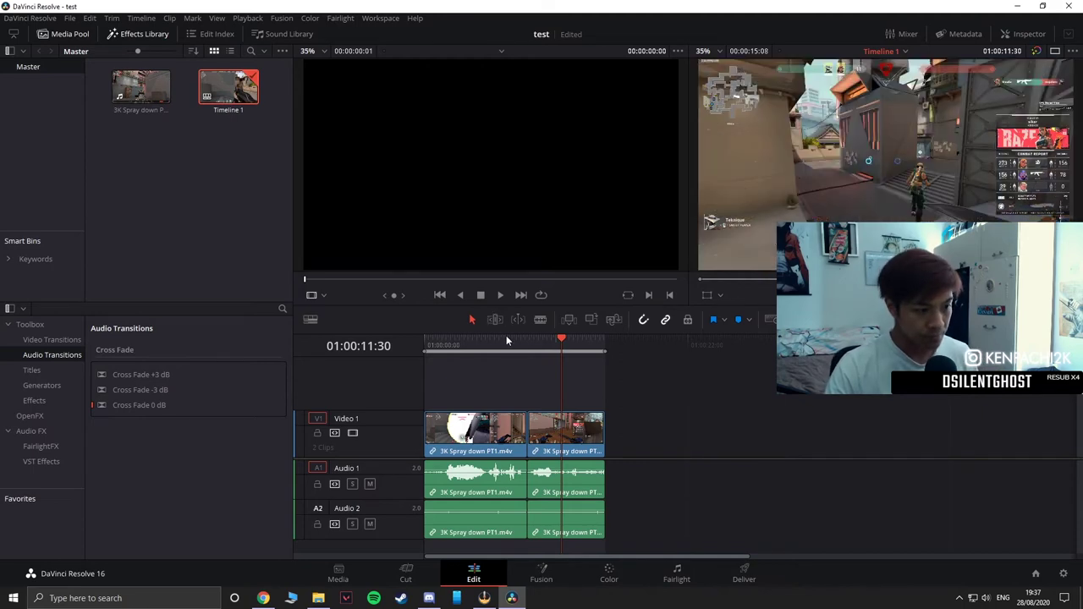
left_click(526, 342)
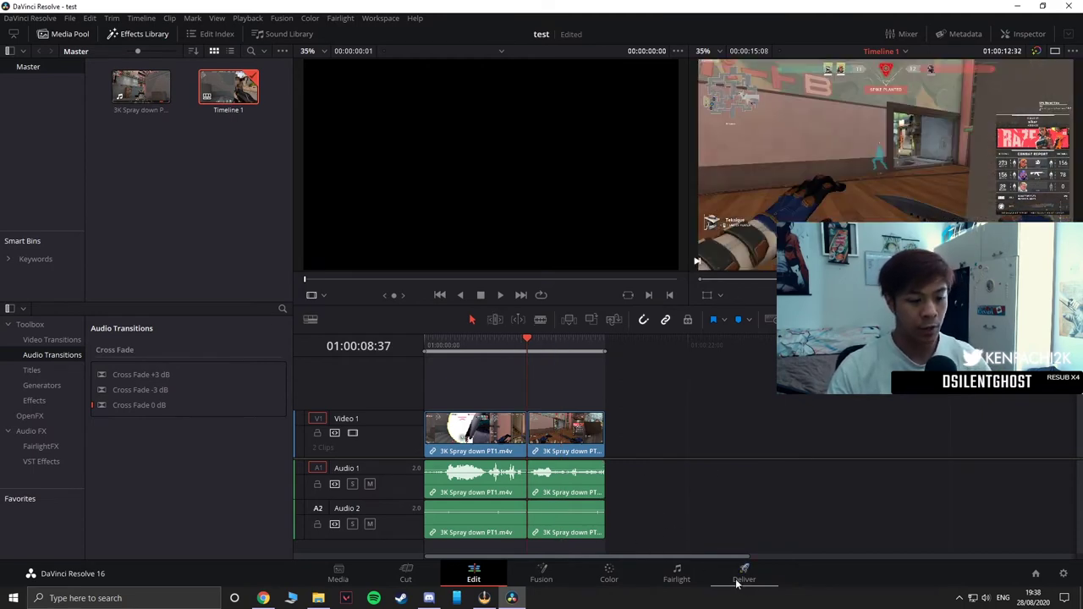
Go to the Deliver page and bring the Custom render preset into view.
left_click(740, 579)
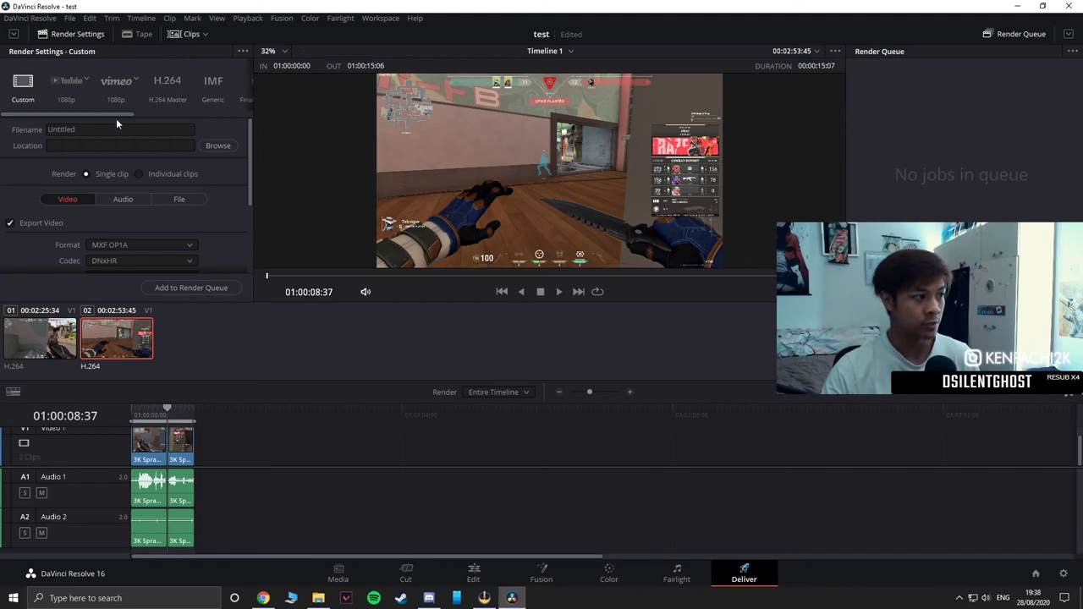
left_click_drag(117, 115, 398, 128)
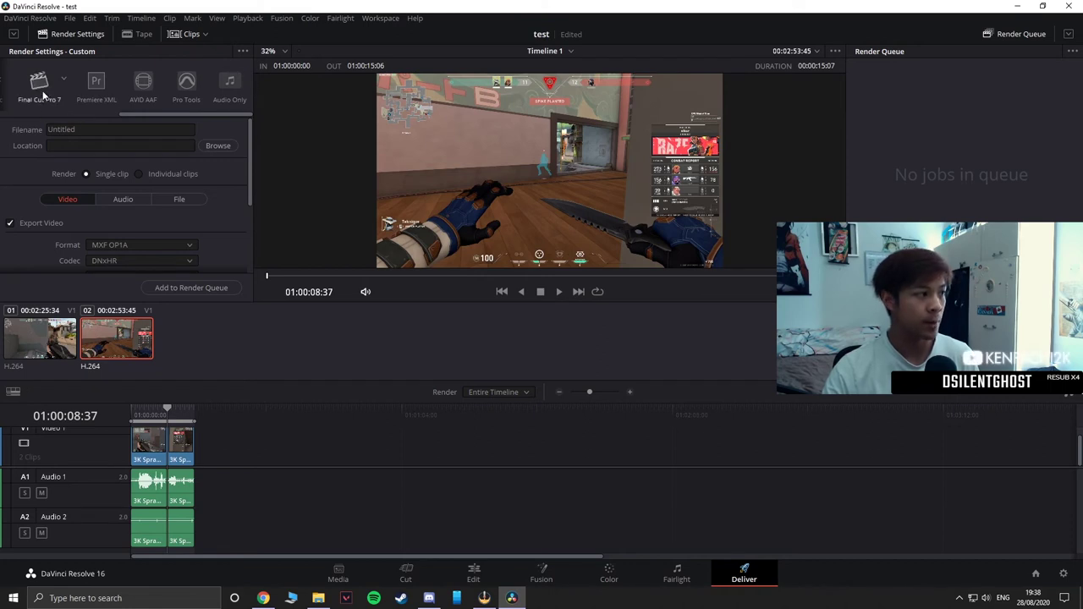
left_click_drag(200, 118, 2, 149)
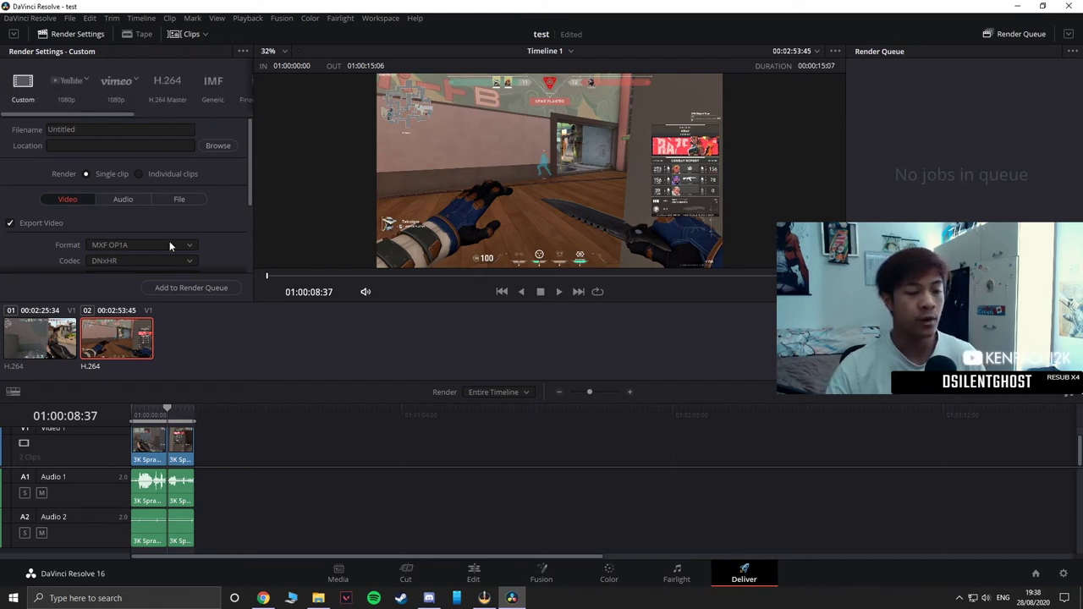
Apply the H.264 Master preset, name the output 'safsdf', and set the Desktop as destination.
left_click(167, 87)
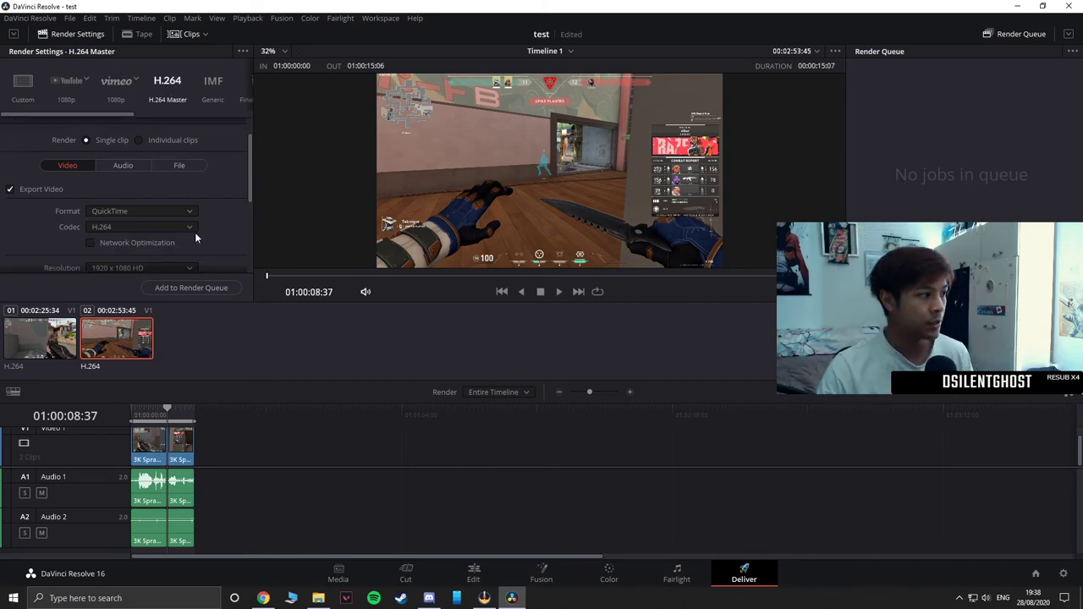
left_click(84, 131)
type("safsdf")
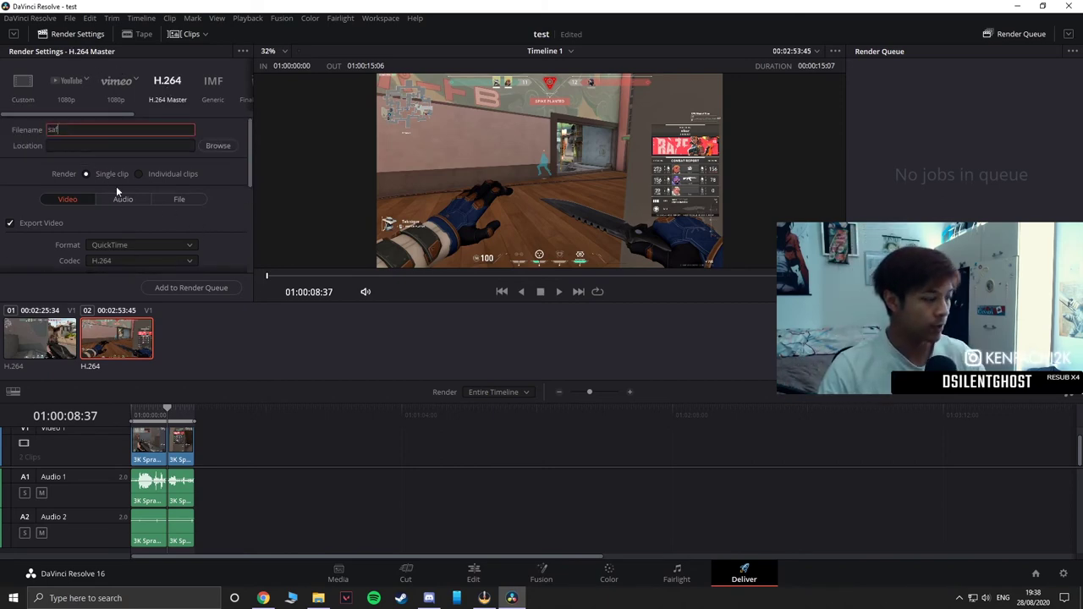
left_click(205, 146)
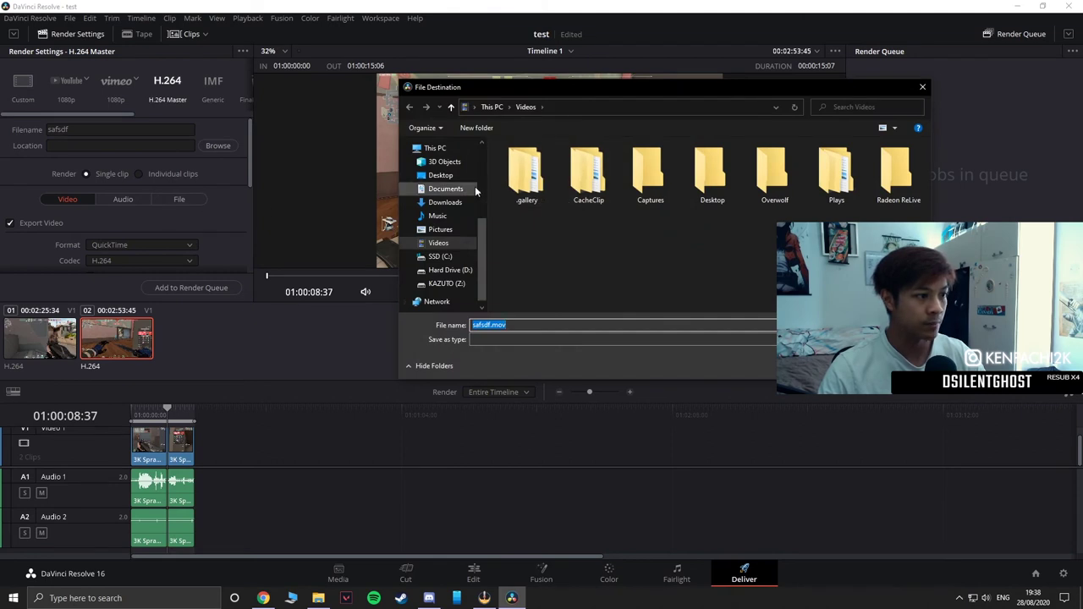
left_click(440, 176)
key("Return")
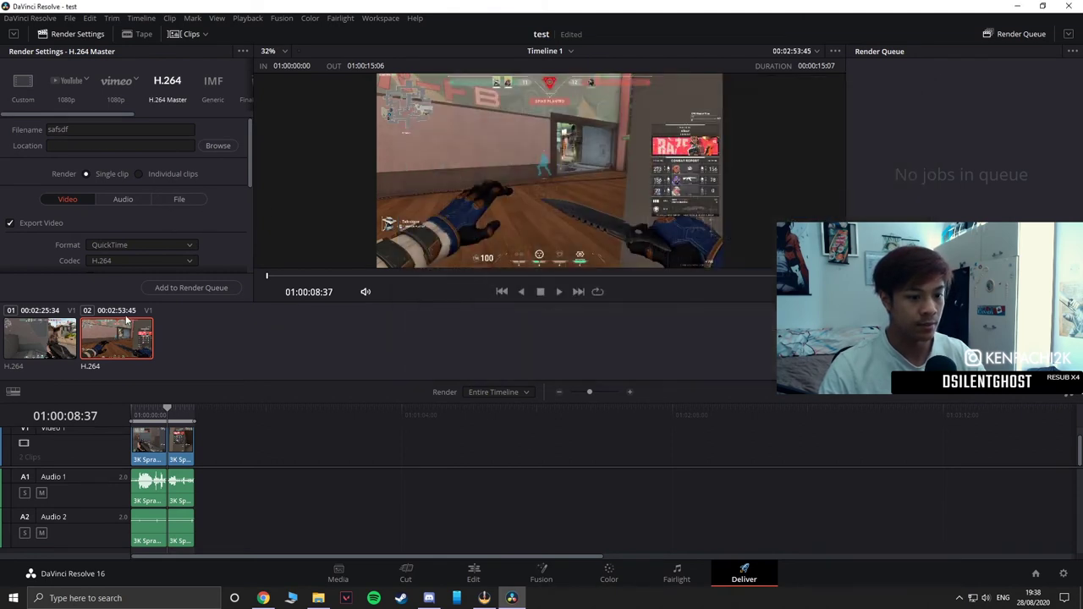
scroll(219, 202, "down", 2)
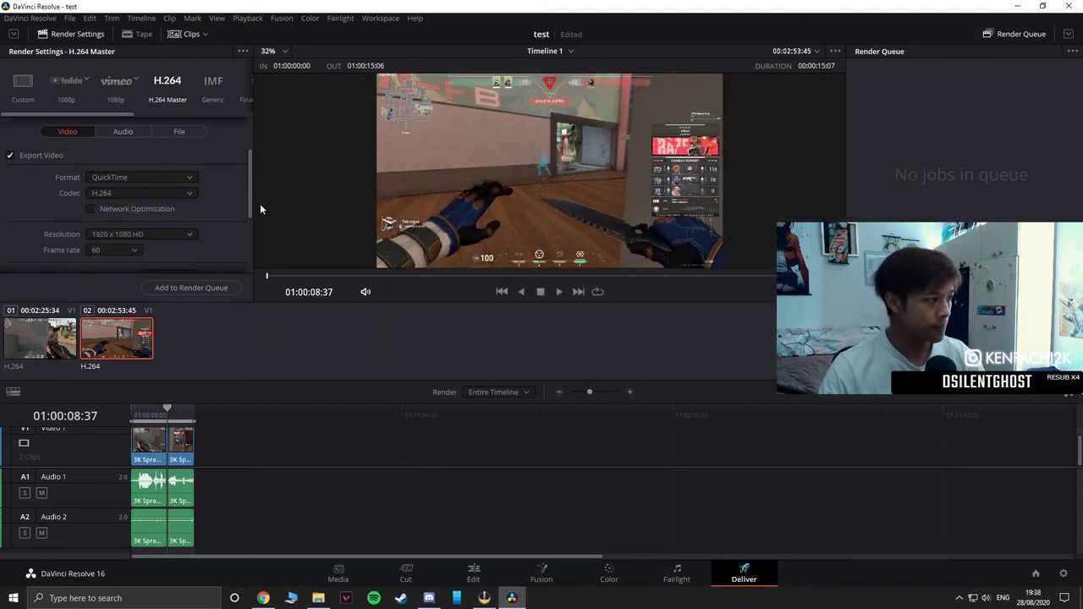
left_click(142, 178)
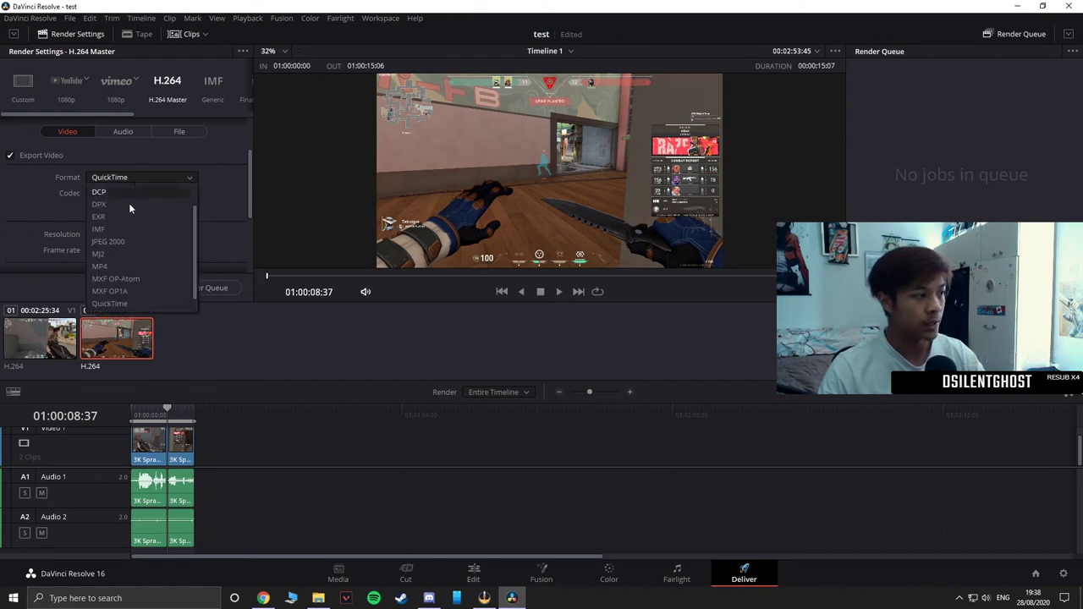
left_click(121, 307)
left_click(129, 191)
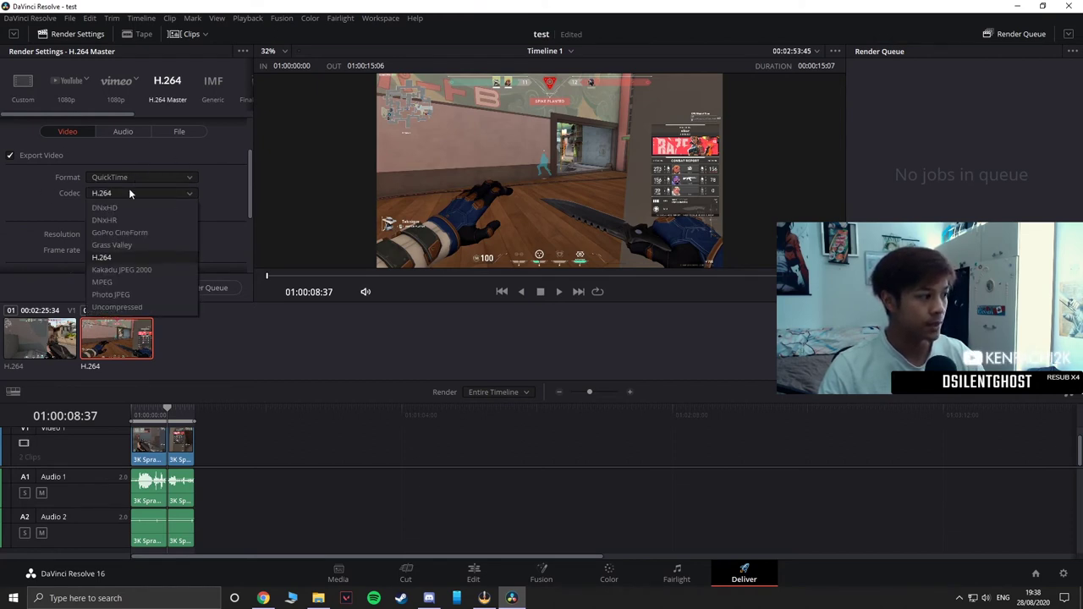
left_click(121, 248)
scroll(233, 192, "down", 2)
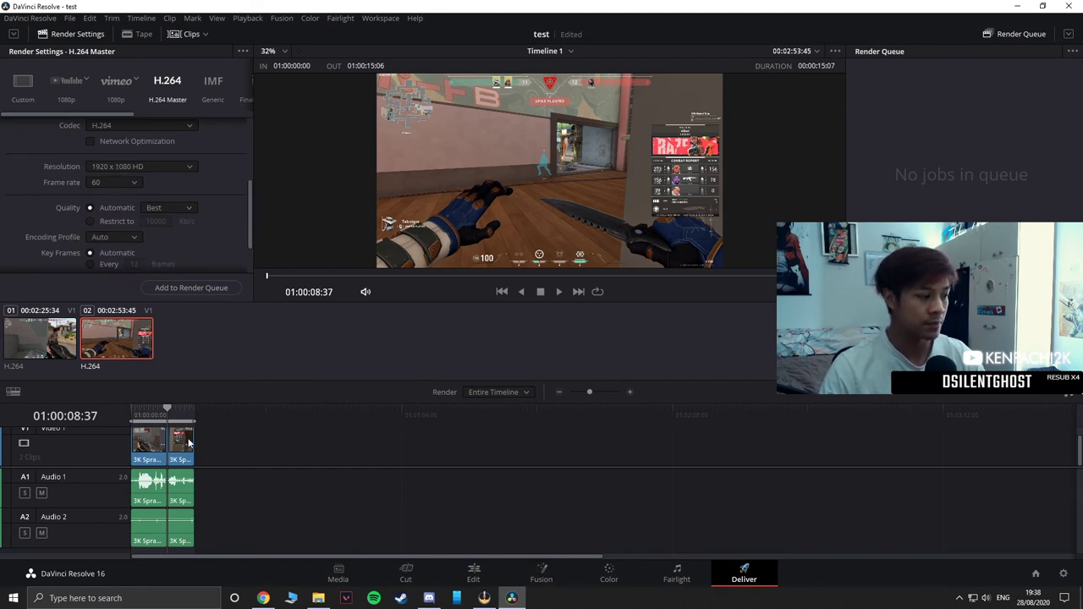
scroll(169, 197, "down", 1)
left_click(188, 191)
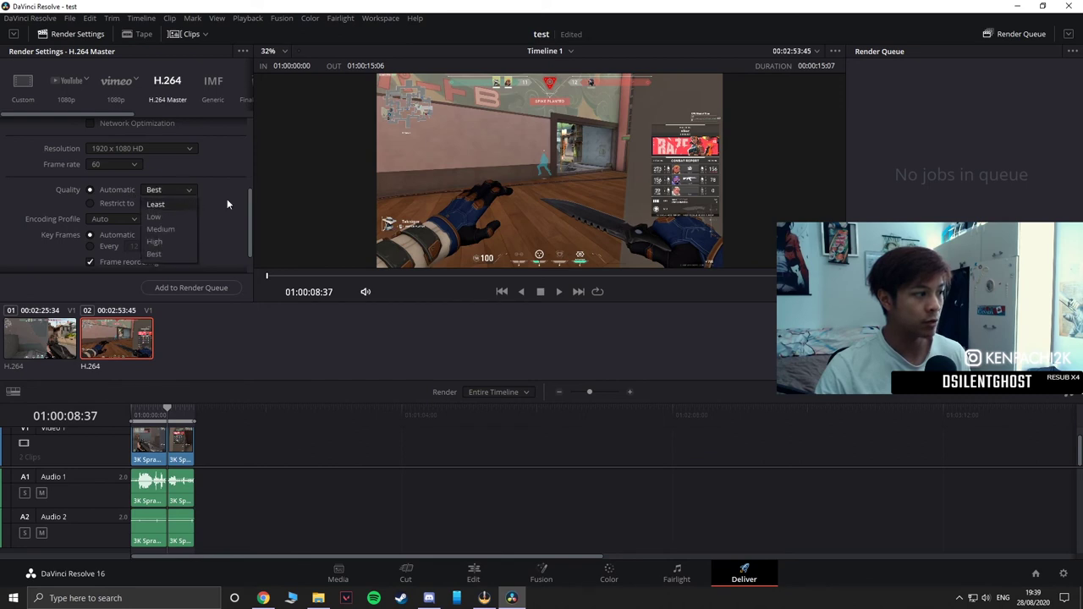
left_click(230, 205)
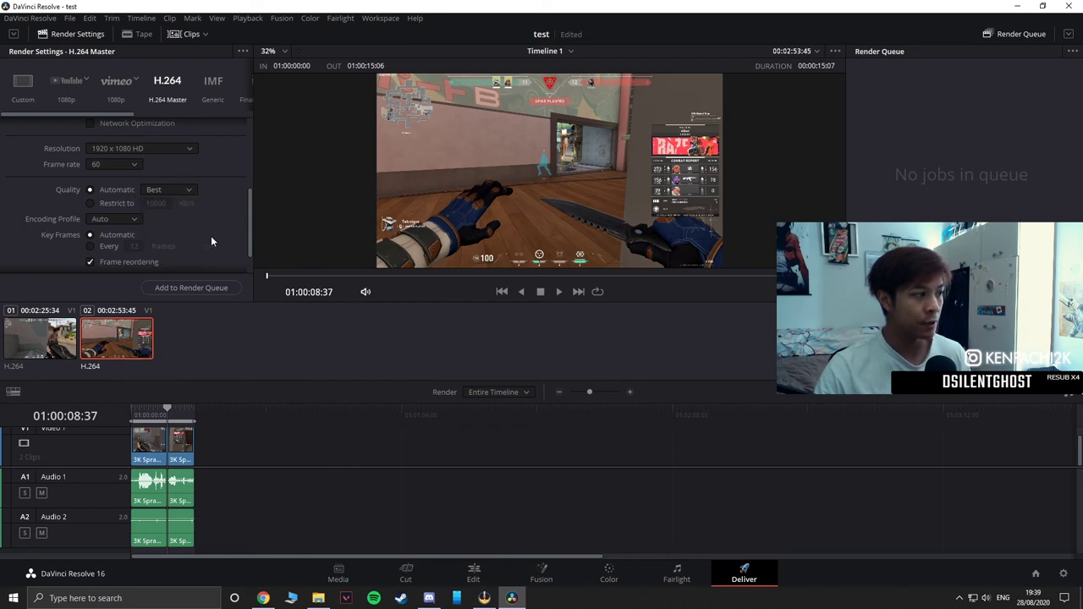
left_click(134, 219)
left_click(164, 227)
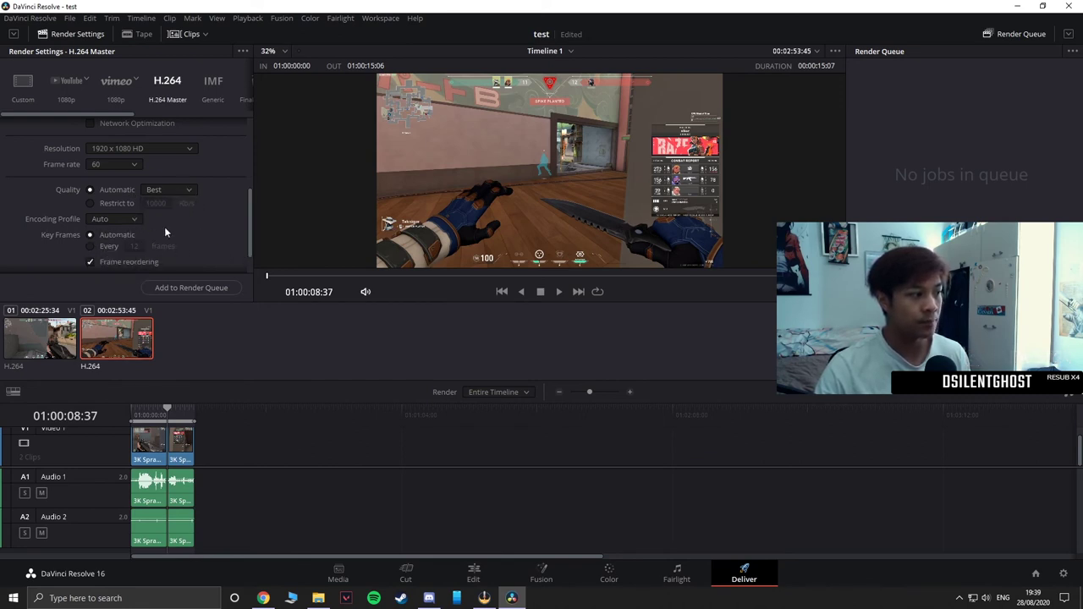
left_click(127, 218)
left_click(198, 226)
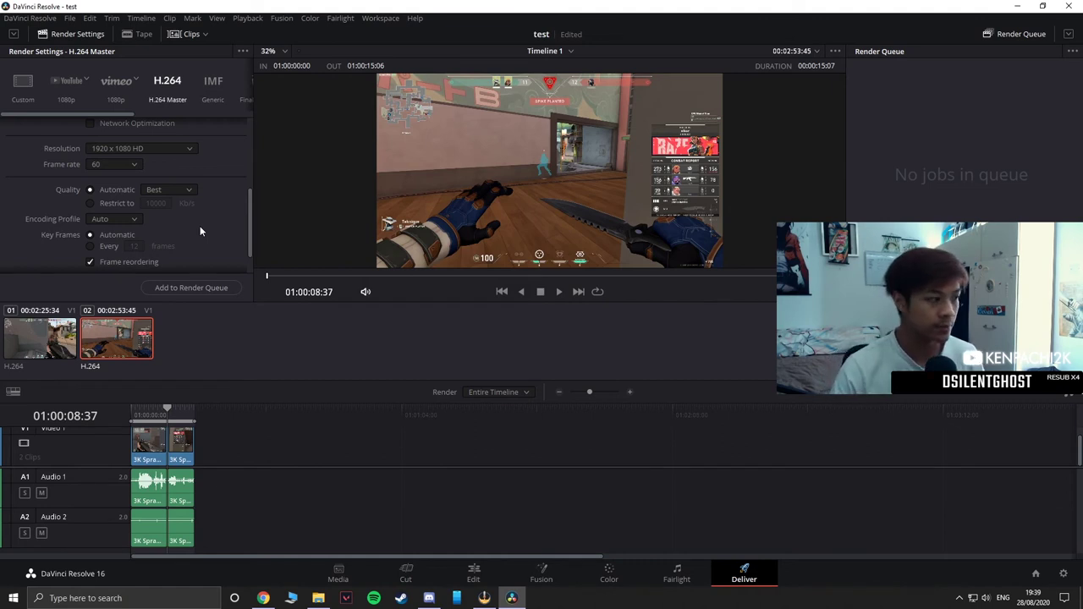
scroll(200, 226, "down", 1)
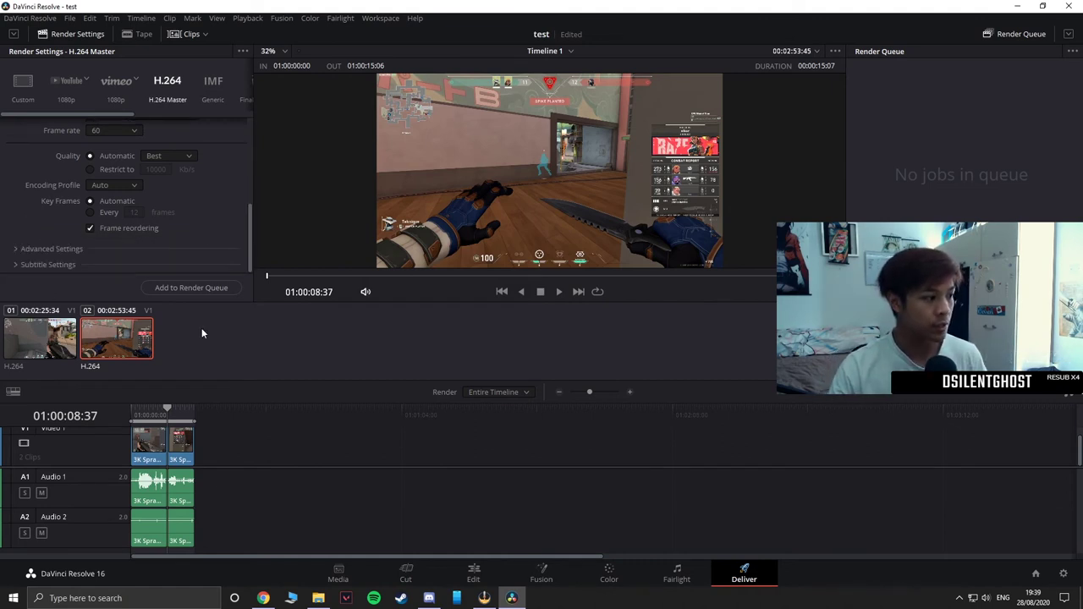
scroll(198, 215, "up", 3)
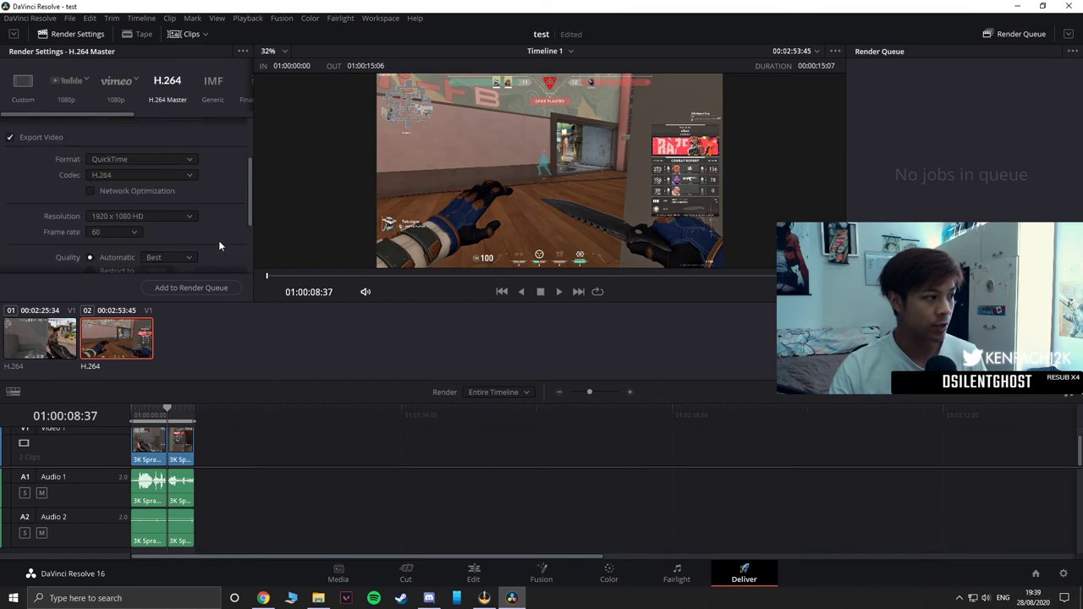
scroll(219, 246, "up", 2)
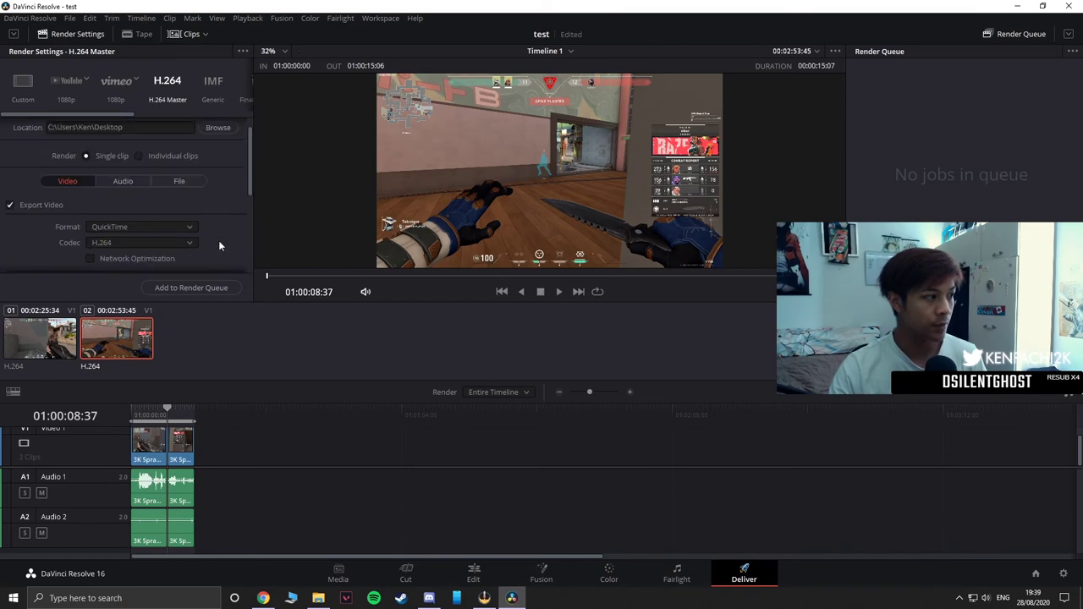
Add Timeline 1 to the render queue as Job 1, rendering safsdf.mov to the Desktop.
left_click(213, 289)
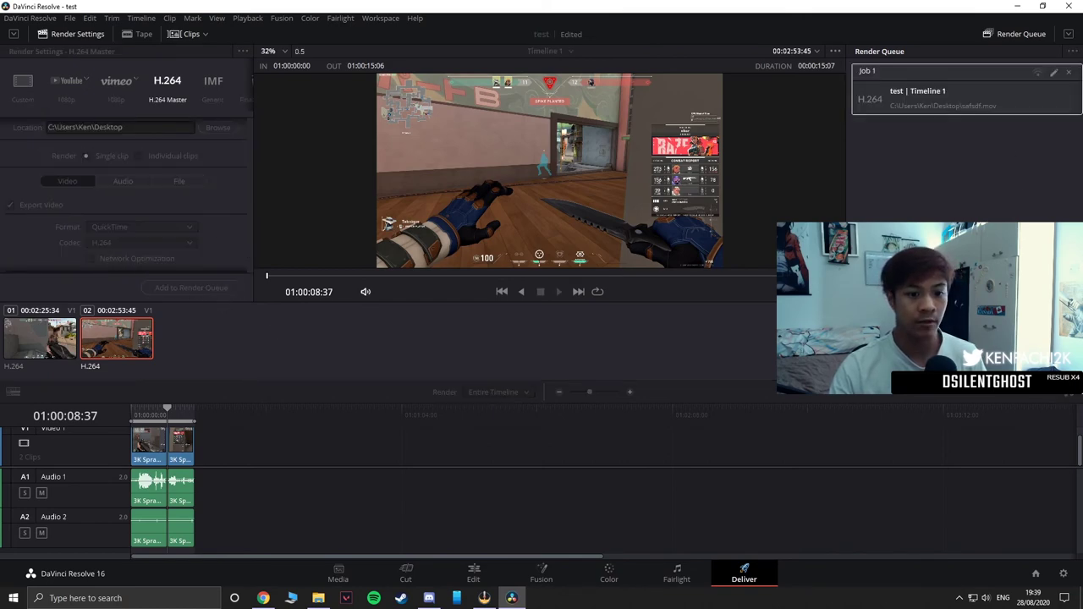